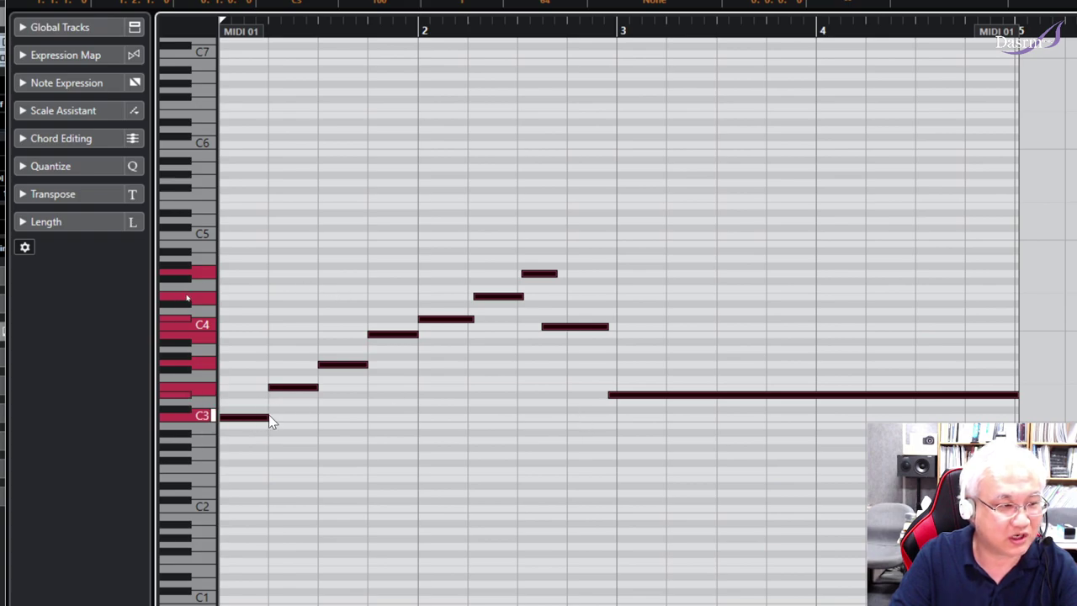
- Undo the Legato lengthening of the notes, reapply it for comparison, and restore the original short note lengths
key(ctrl+z)
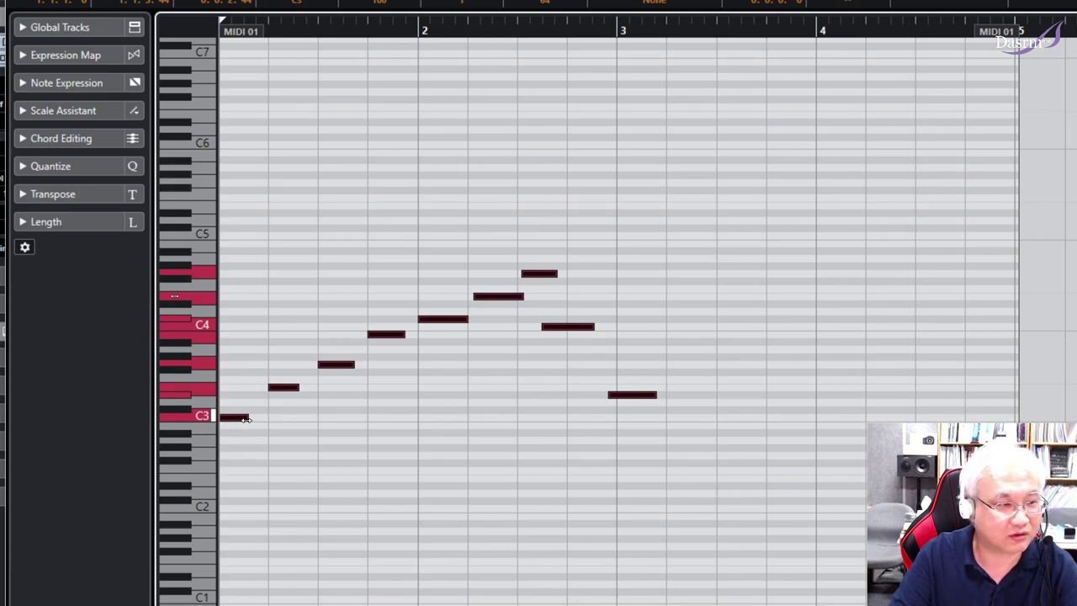
shift+double_click(246, 418)
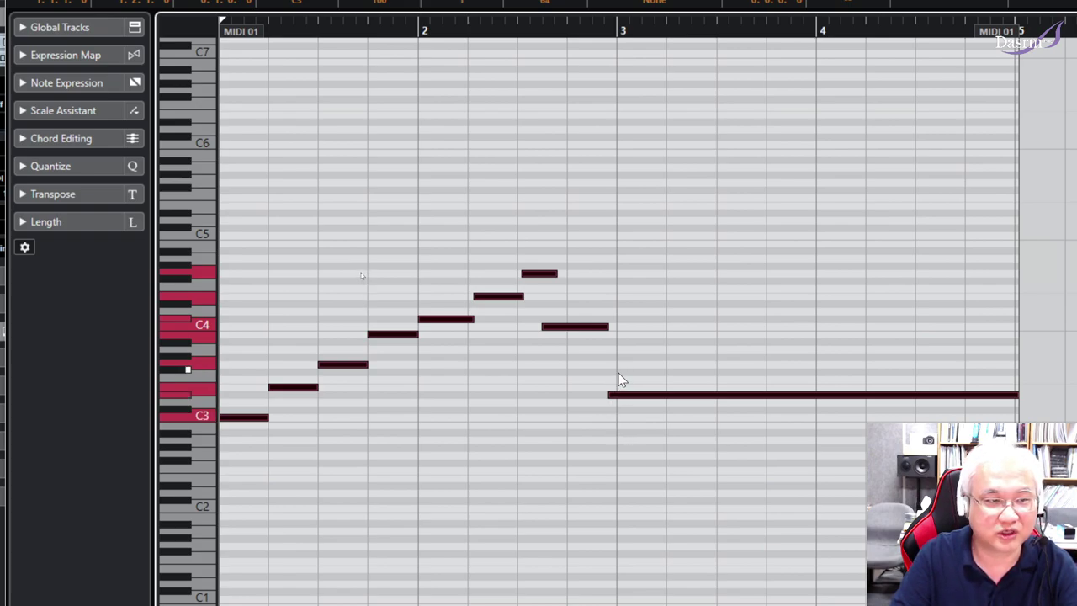
key(ctrl+z)
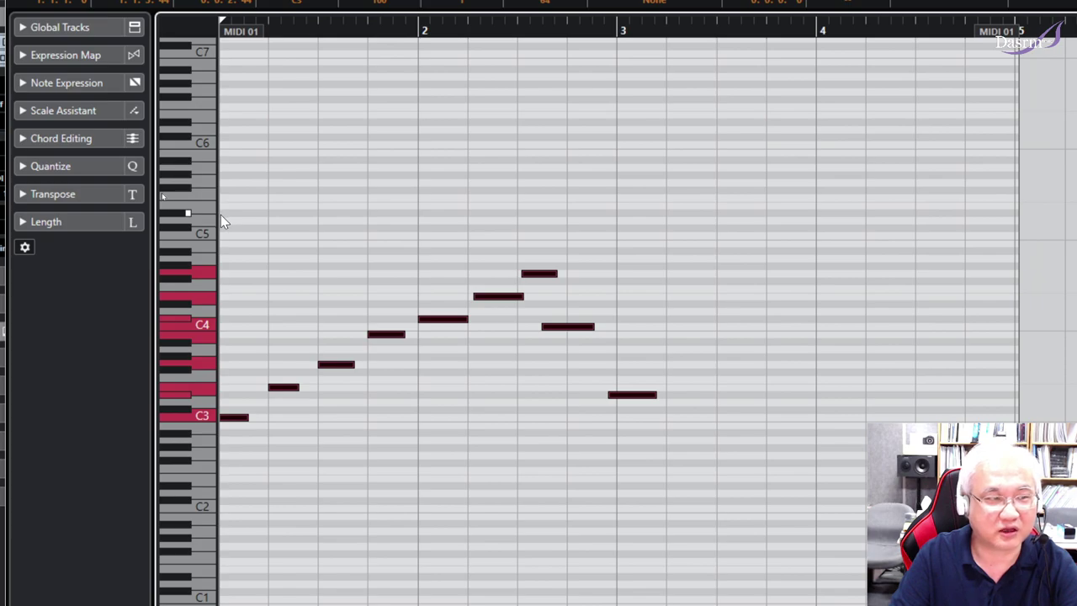
- Select the first five notes of the MIDI 01 part and apply the Legato function to them
drag(230, 206, 440, 465)
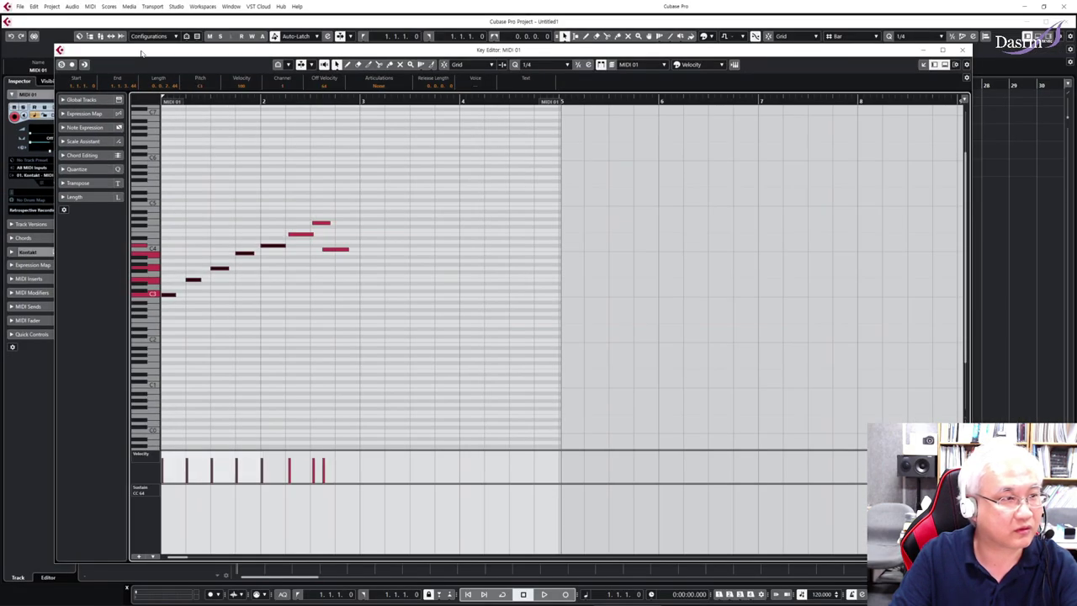
click(72, 7)
mouse_move(51, 7)
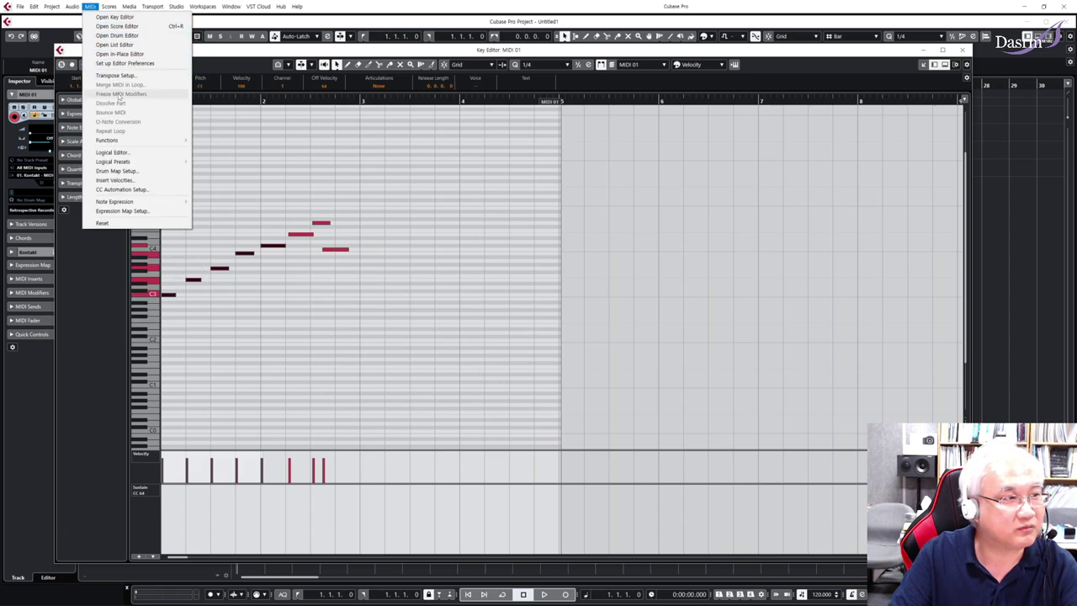
mouse_move(127, 142)
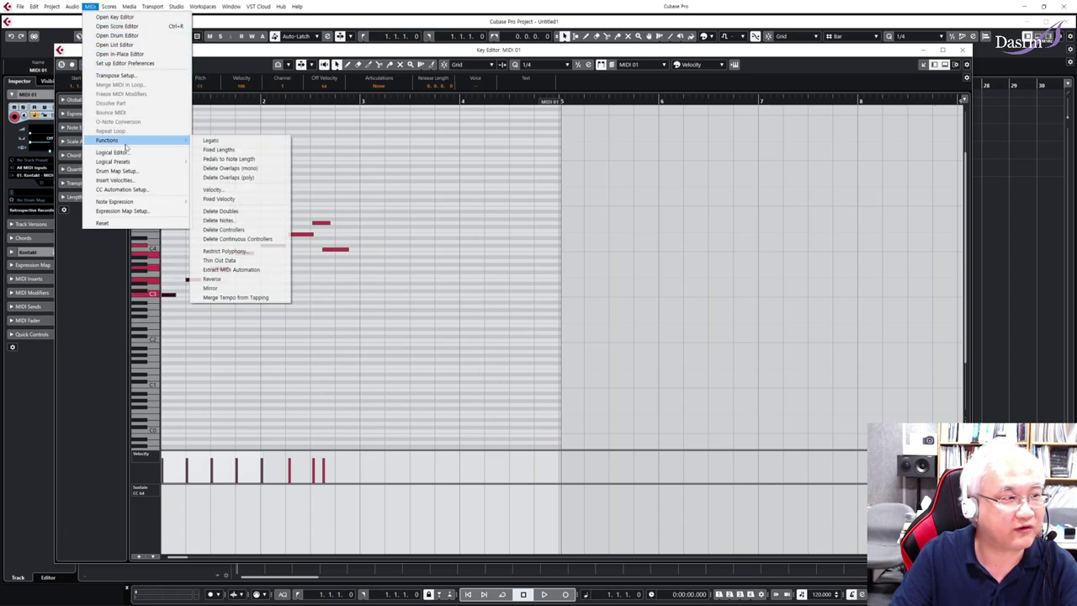
click(220, 142)
drag(267, 327, 177, 217)
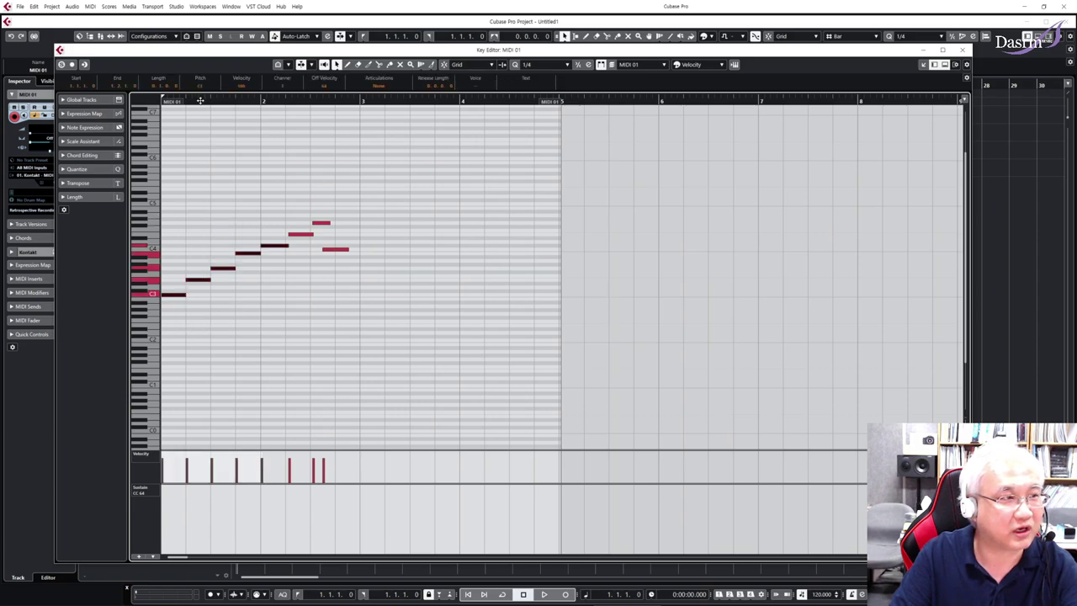
- Play back the phrase with its original, gapped note lengths and stop partway through bar 2
key(h)
key(space)
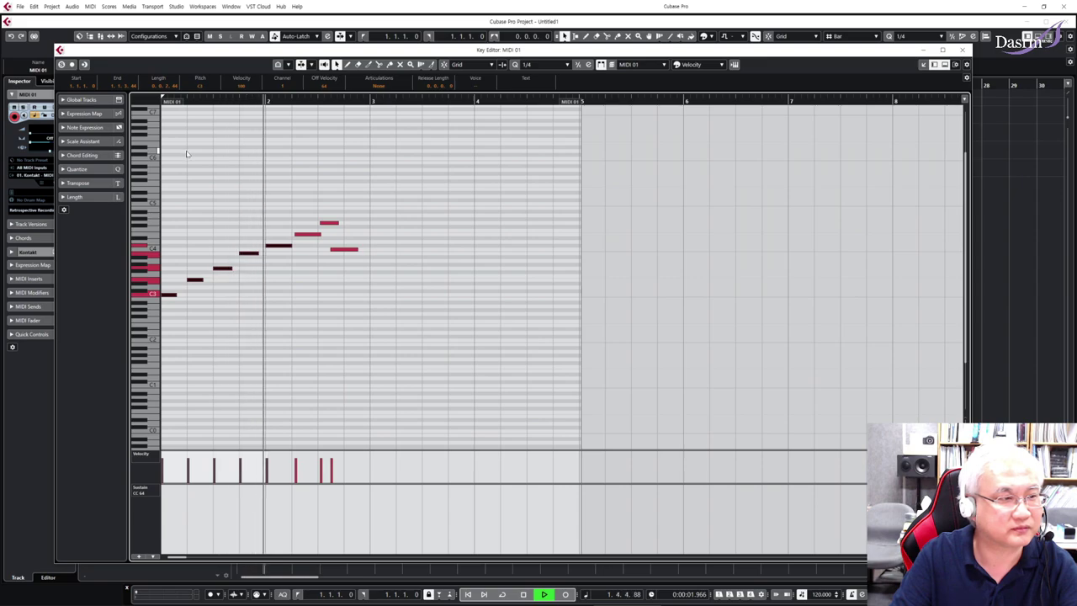
key(space)
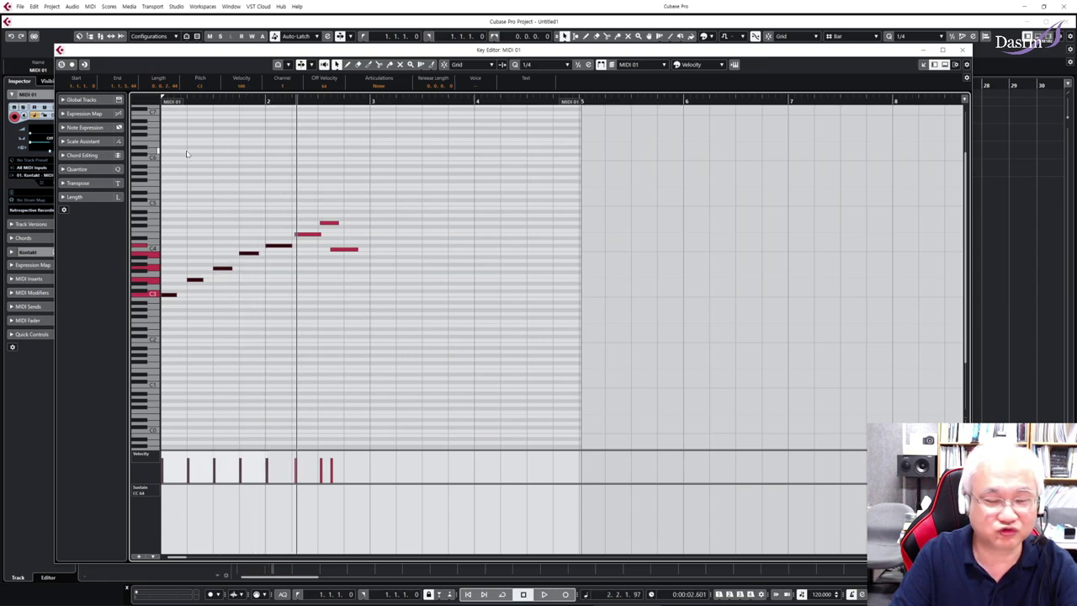
- Reapply Legato to the first five notes, play the phrase up to bar 3, and undo the lengthening
key(alt+l)
drag(172, 99, 172, 136)
key(space)
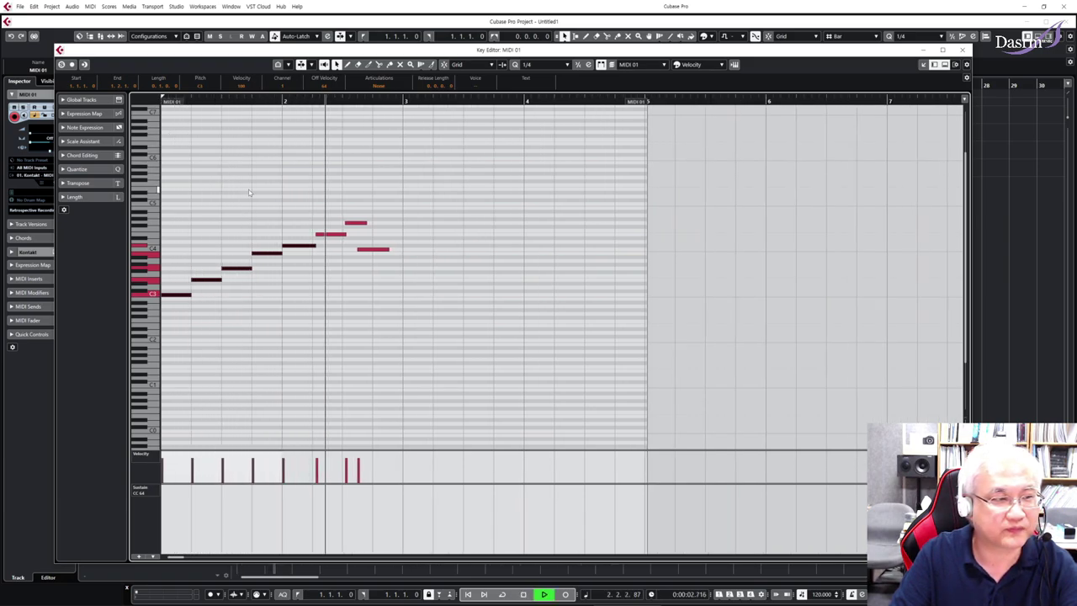
key(space)
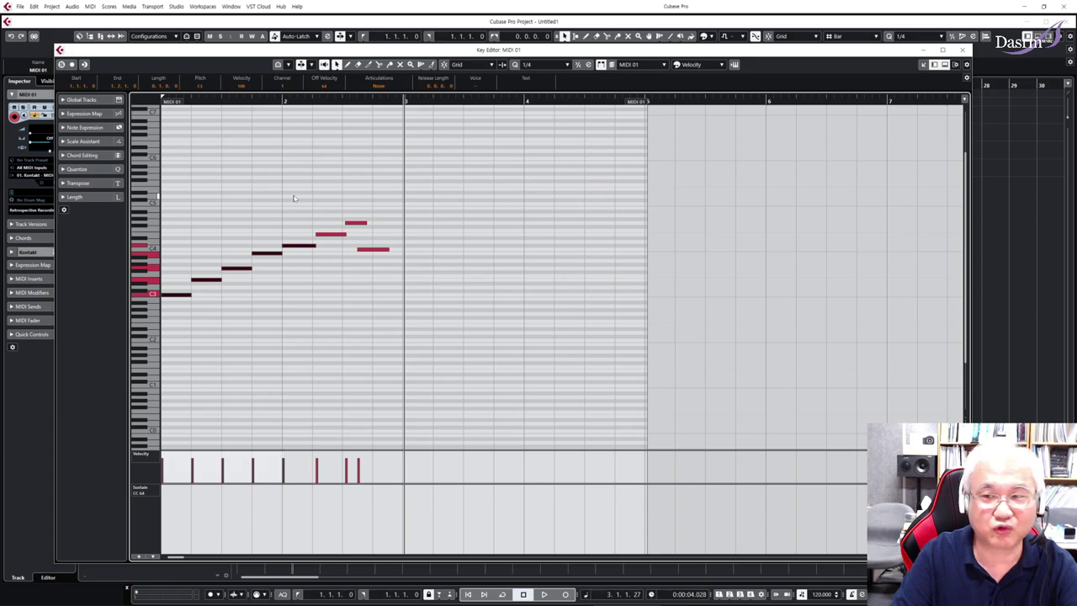
key(ctrl+z)
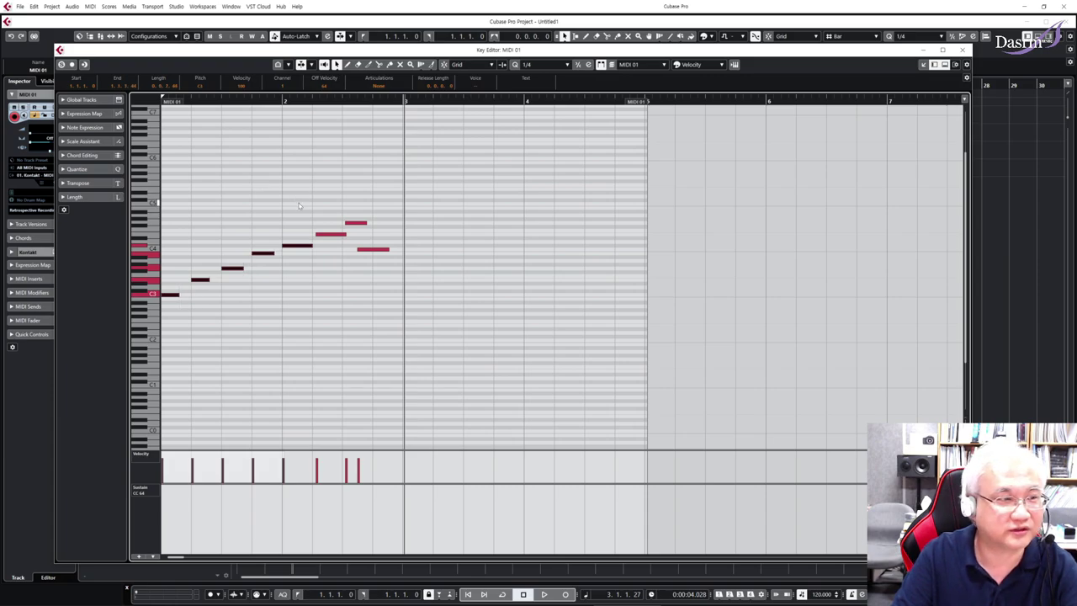
click(89, 7)
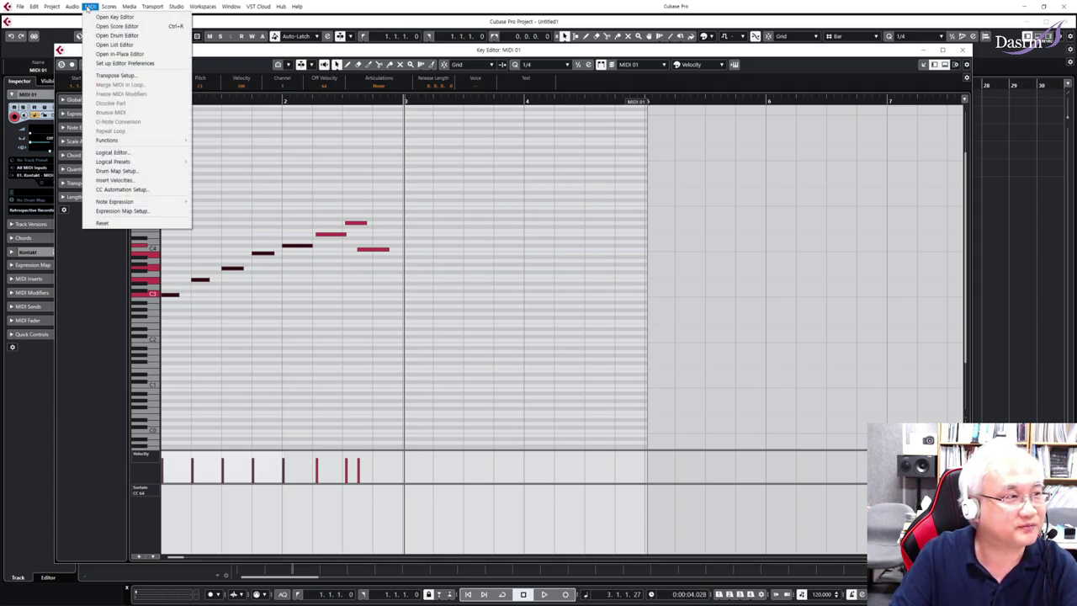
mouse_move(134, 140)
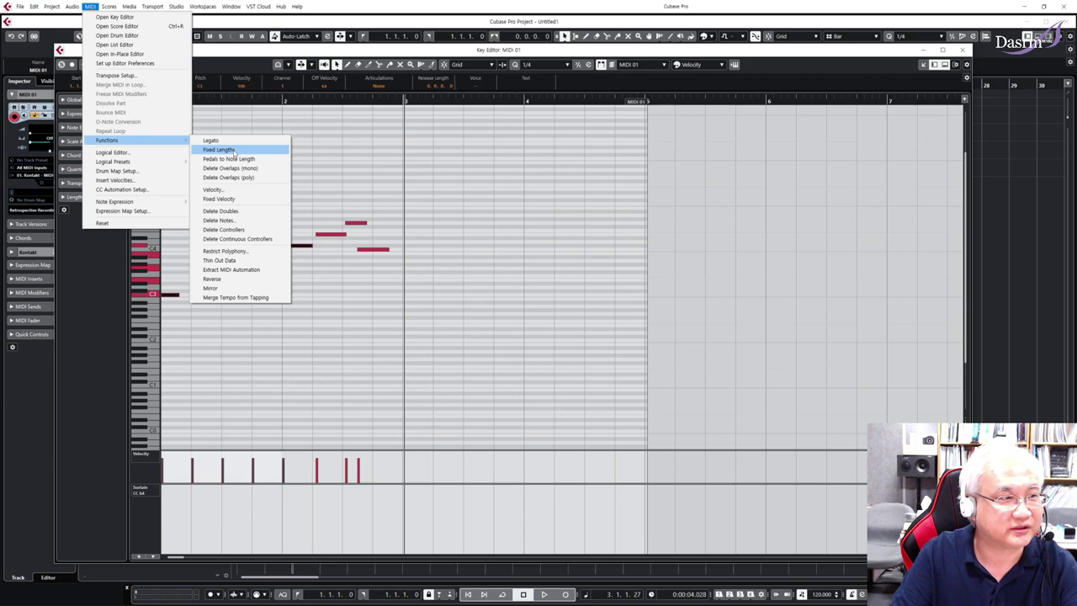
click(246, 129)
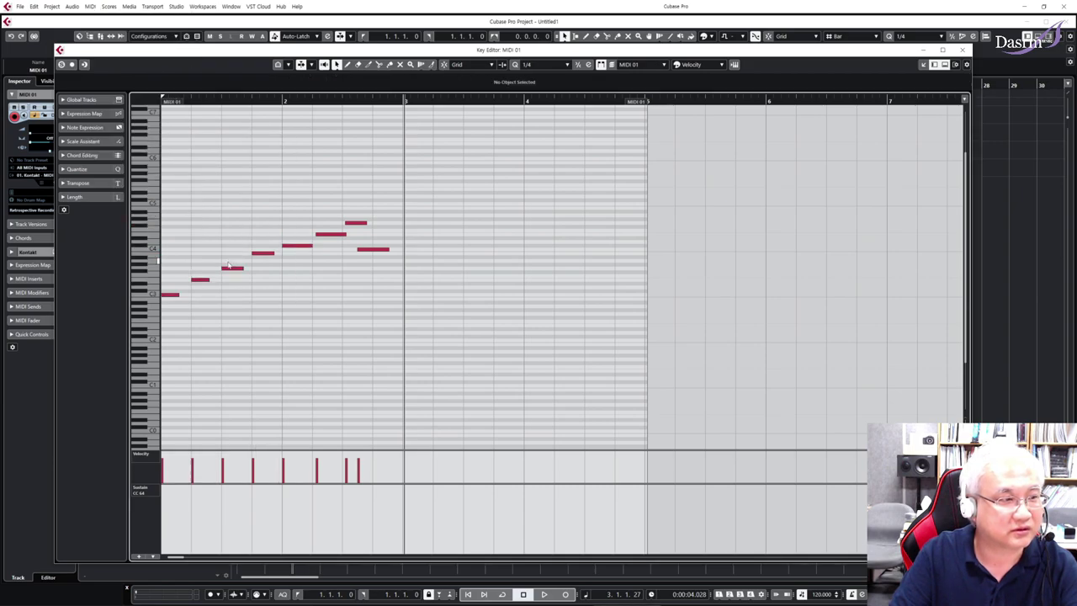
- Vary the note lengths by shortening the first three, fifth and sixth notes and extending the final C4 note to just before bar 3
drag(205, 279, 169, 295)
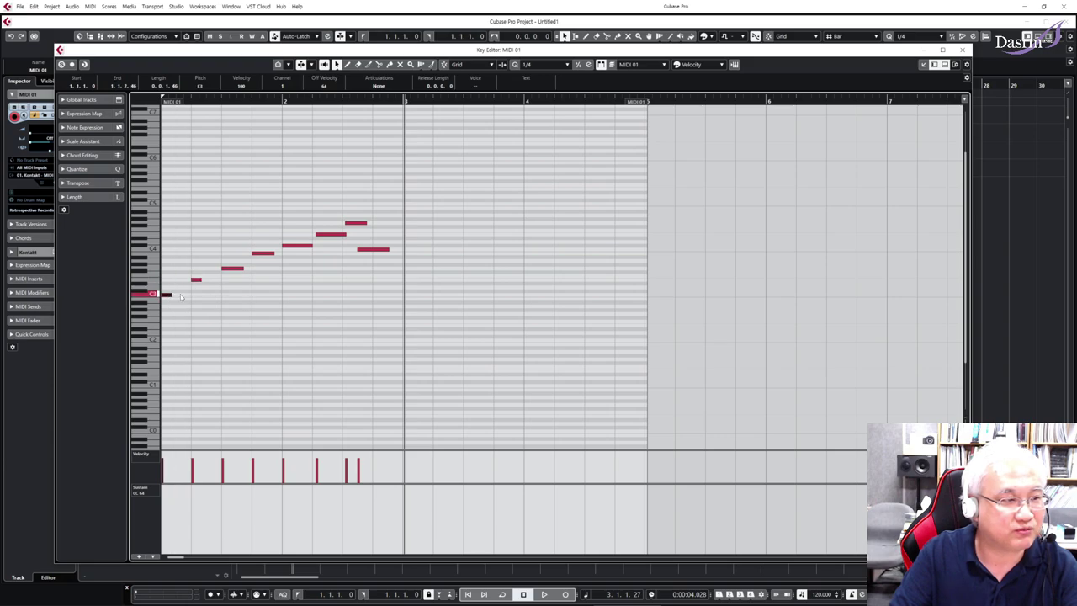
drag(242, 269, 238, 270)
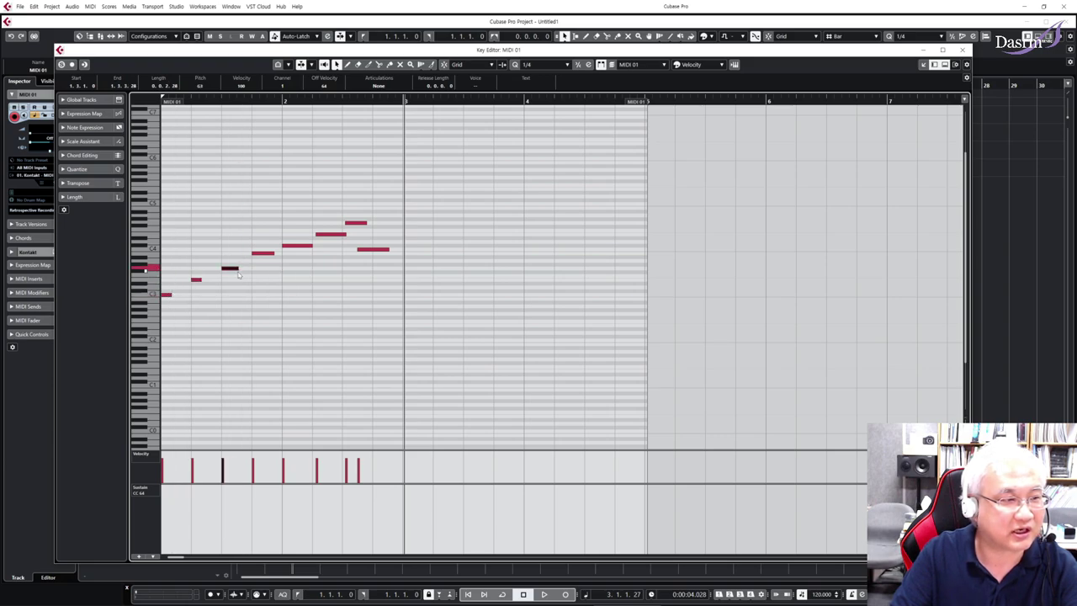
drag(310, 245, 401, 249)
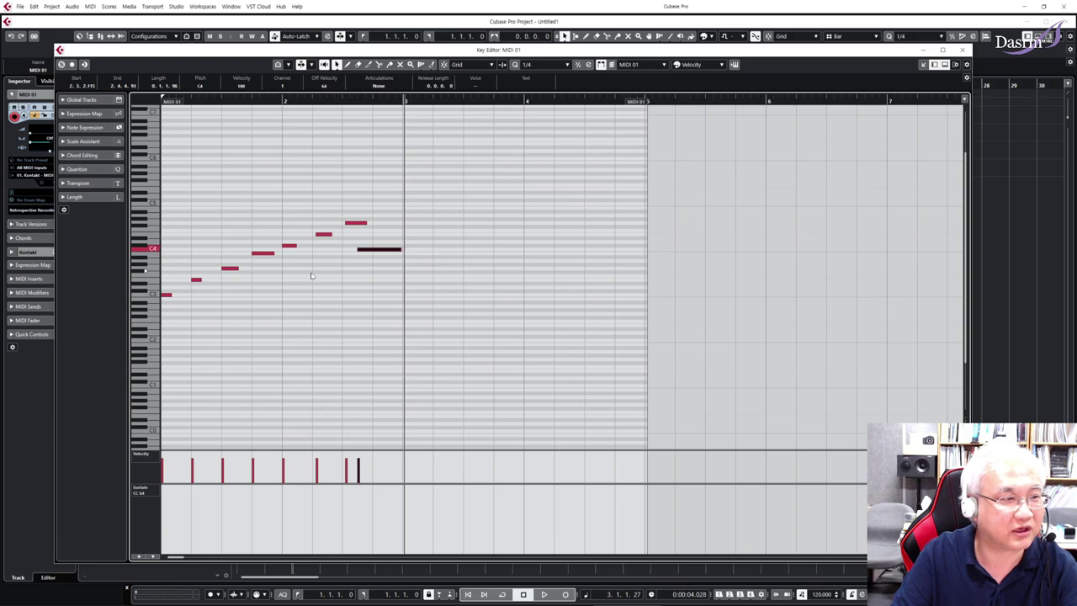
- Select all the notes and apply the Fixed Lengths function with the 1/4 quantize value
drag(366, 350, 162, 185)
click(73, 7)
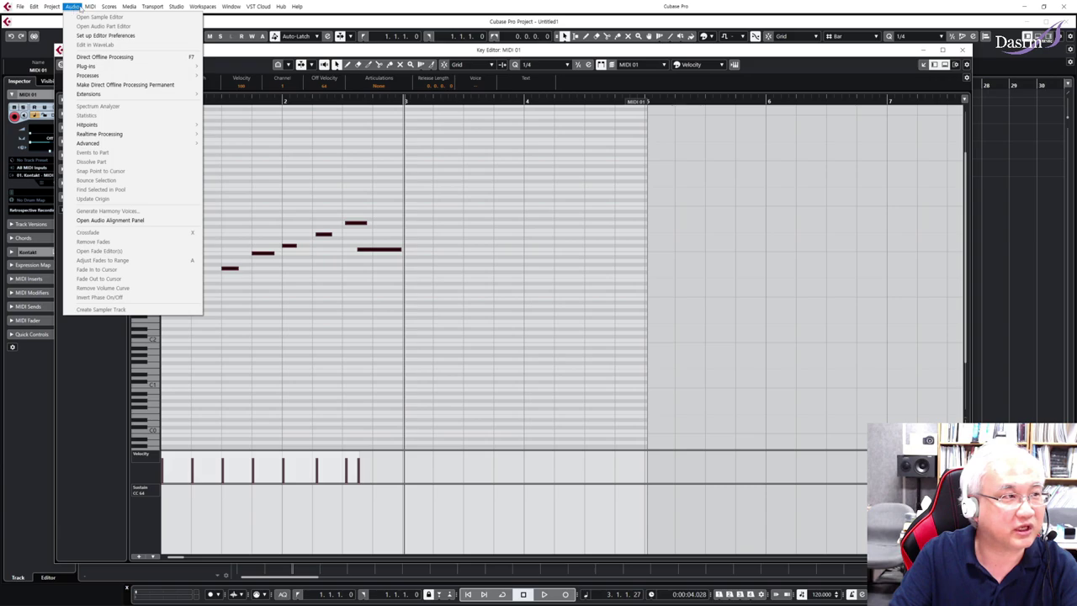
mouse_move(90, 7)
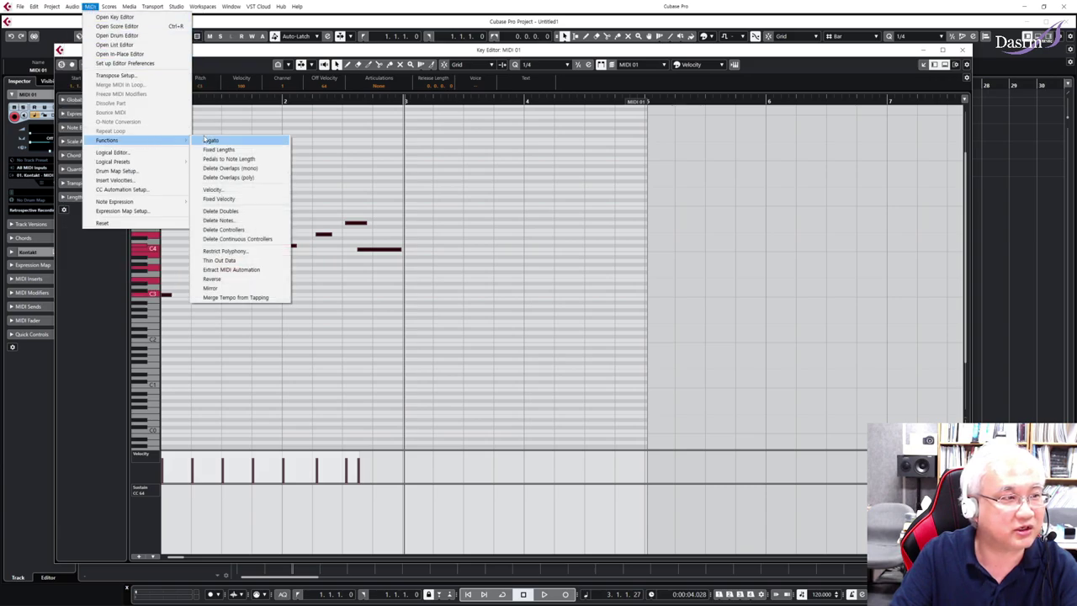
click(231, 151)
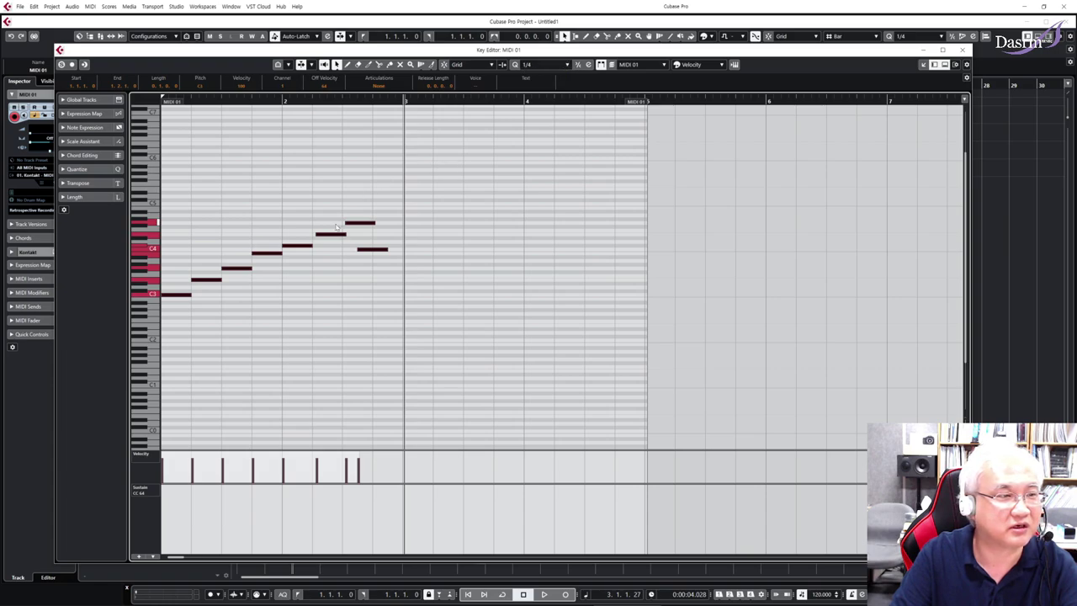
- Undo the 1/4 Fixed Lengths change to restore the varied note lengths
key(ctrl+z)
key(ctrl+z)
key(ctrl+shift+z)
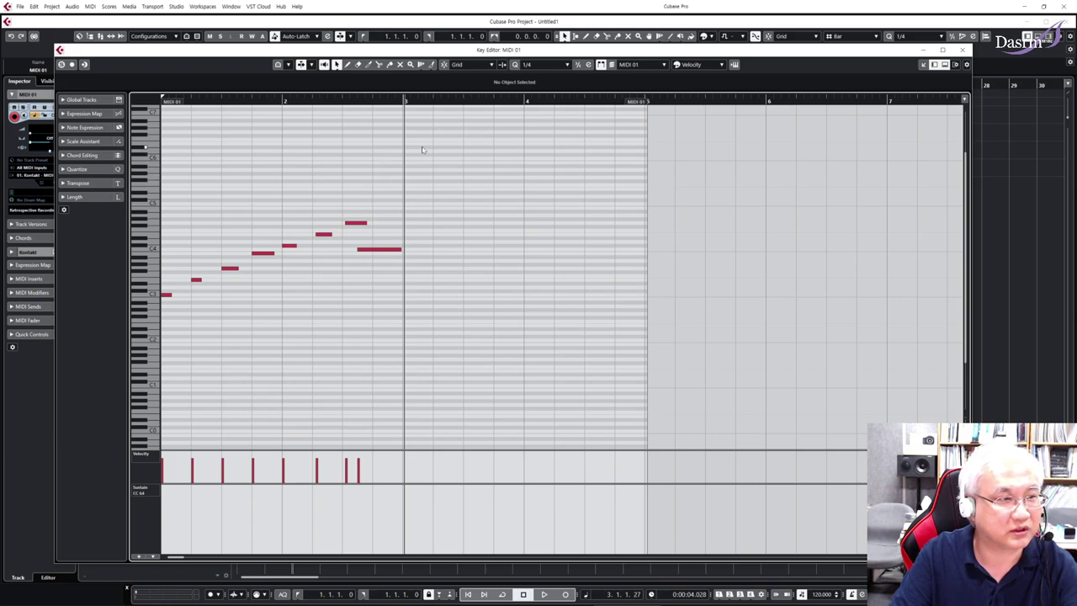
- Set the quantize preset to 1/16 and apply Fixed Lengths to all the notes
click(543, 66)
click(538, 110)
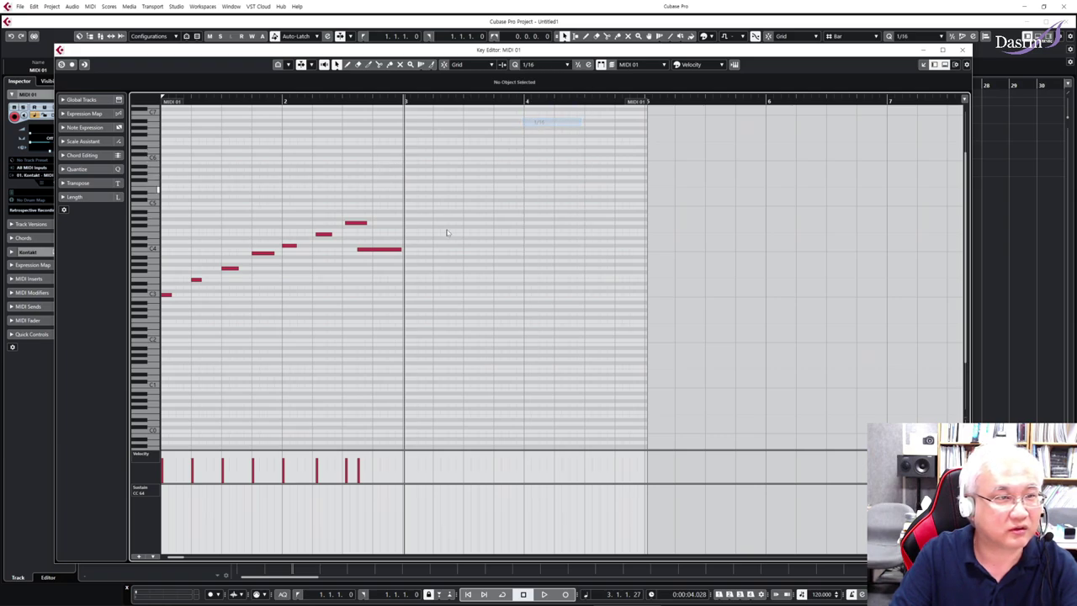
drag(376, 309, 167, 184)
click(74, 7)
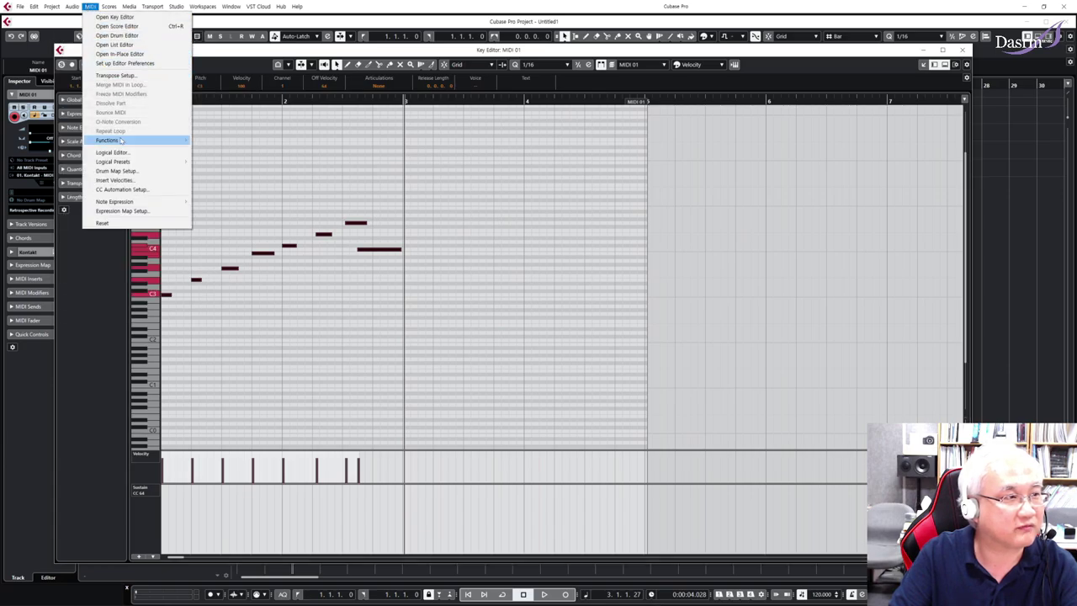
mouse_move(120, 140)
click(221, 150)
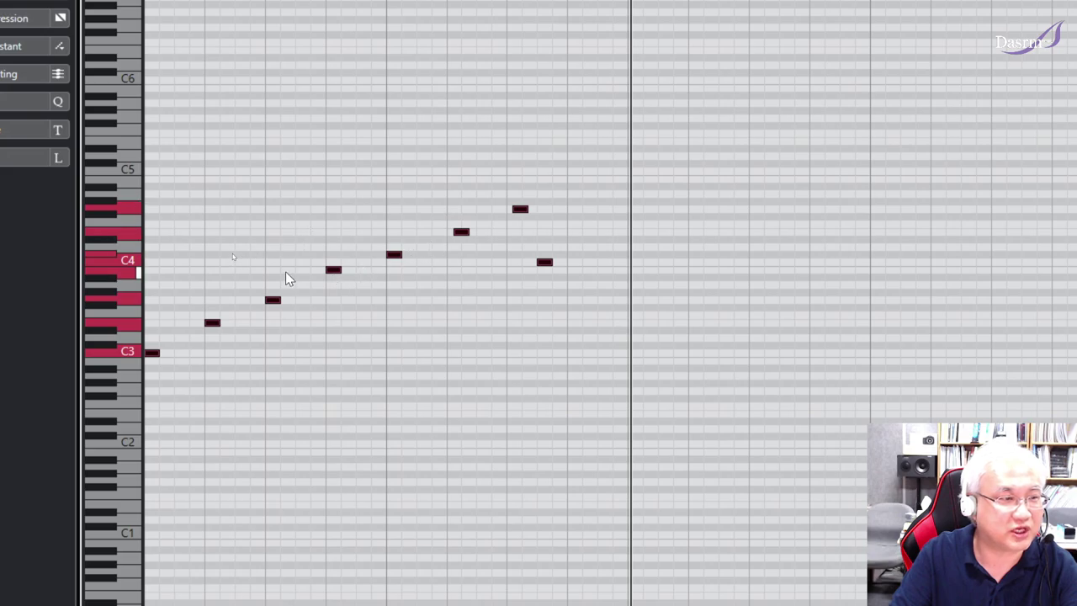
- Undo the 1/16 Fixed Lengths change and reselect all the notes
key(ctrl+z)
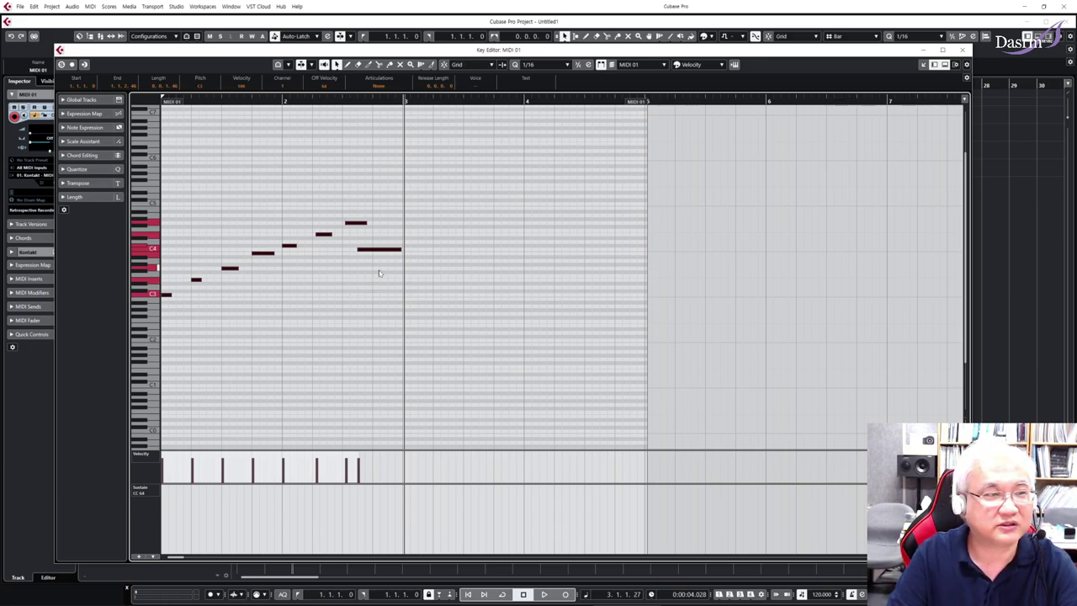
drag(375, 281, 360, 305)
click(332, 306)
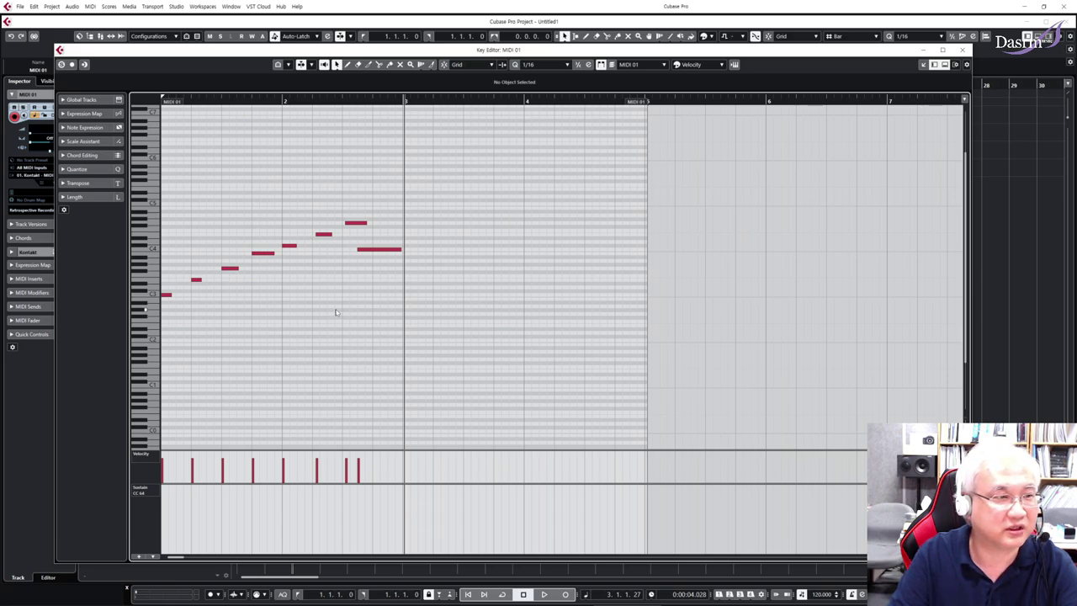
drag(367, 326, 166, 202)
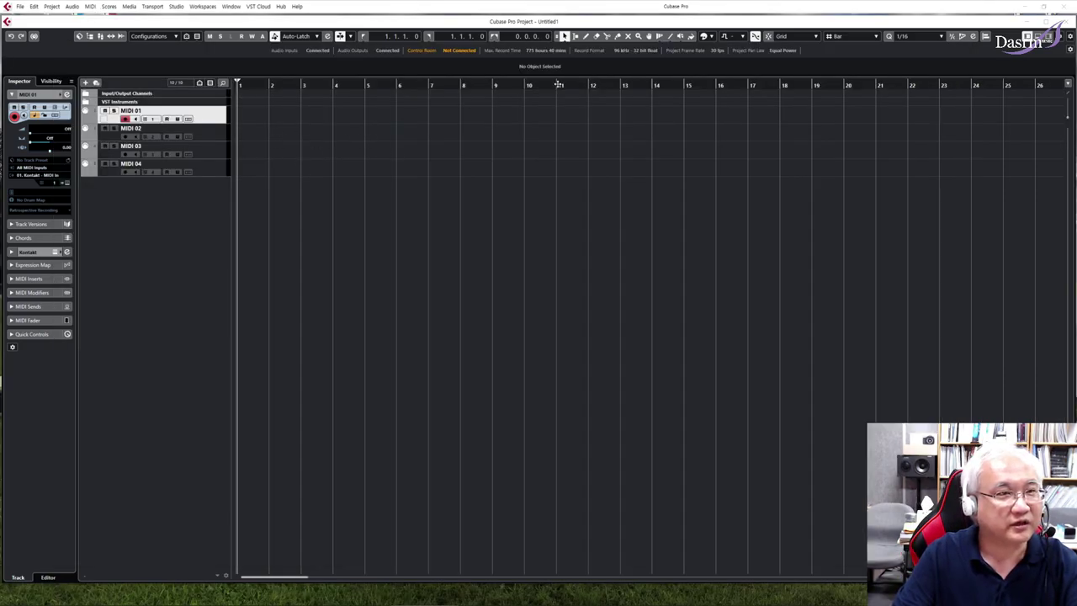
- Draw a MIDI part about four bars long on the MIDI 01 track and extend its start back to bar 1
key(8)
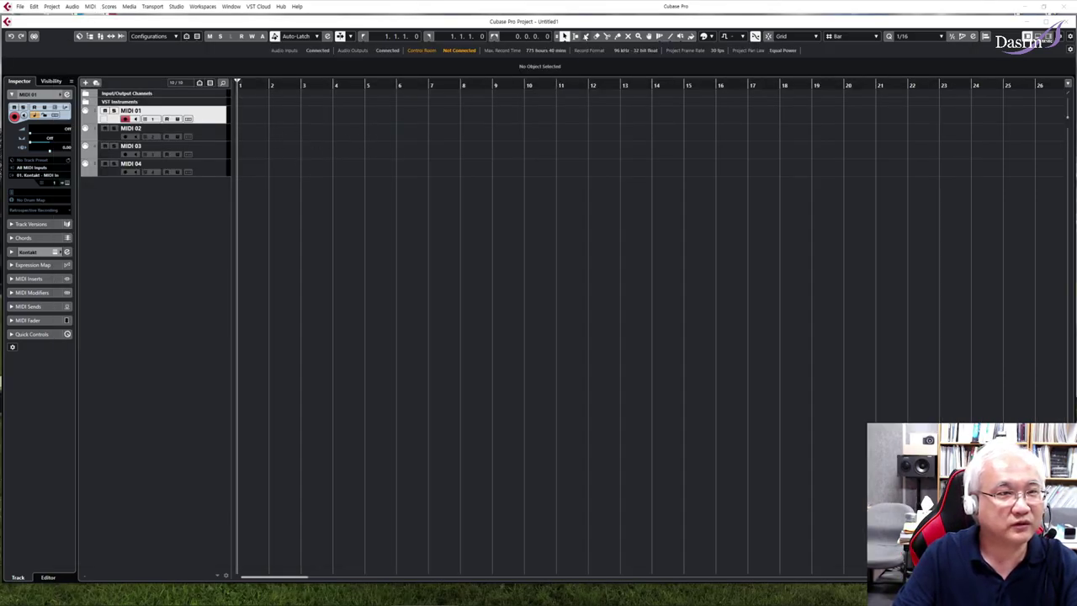
key(ctrl+alt+t)
drag(240, 110, 363, 110)
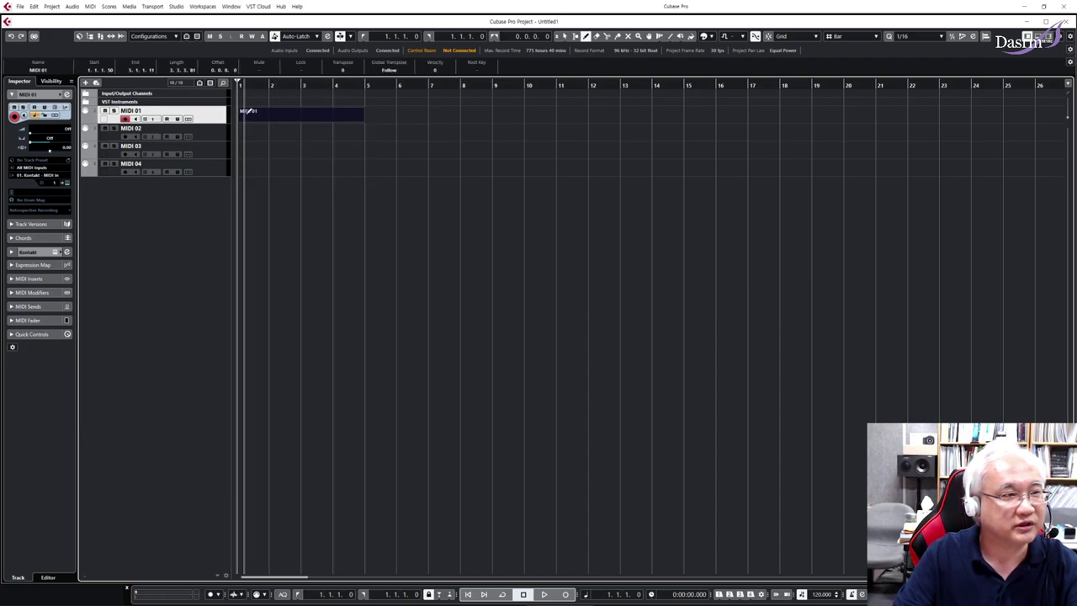
click(566, 37)
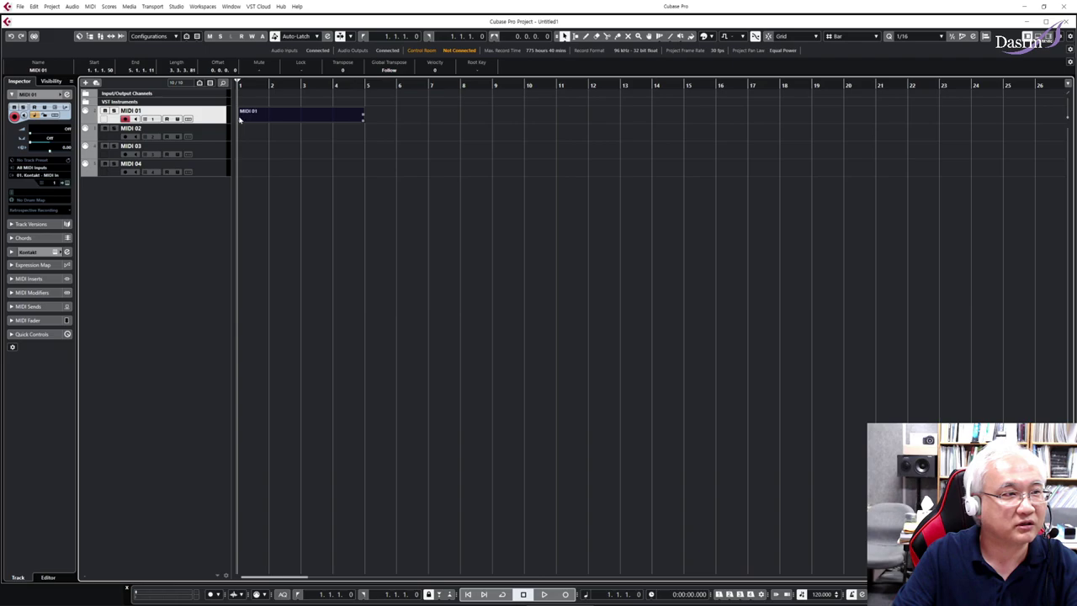
drag(240, 120, 238, 120)
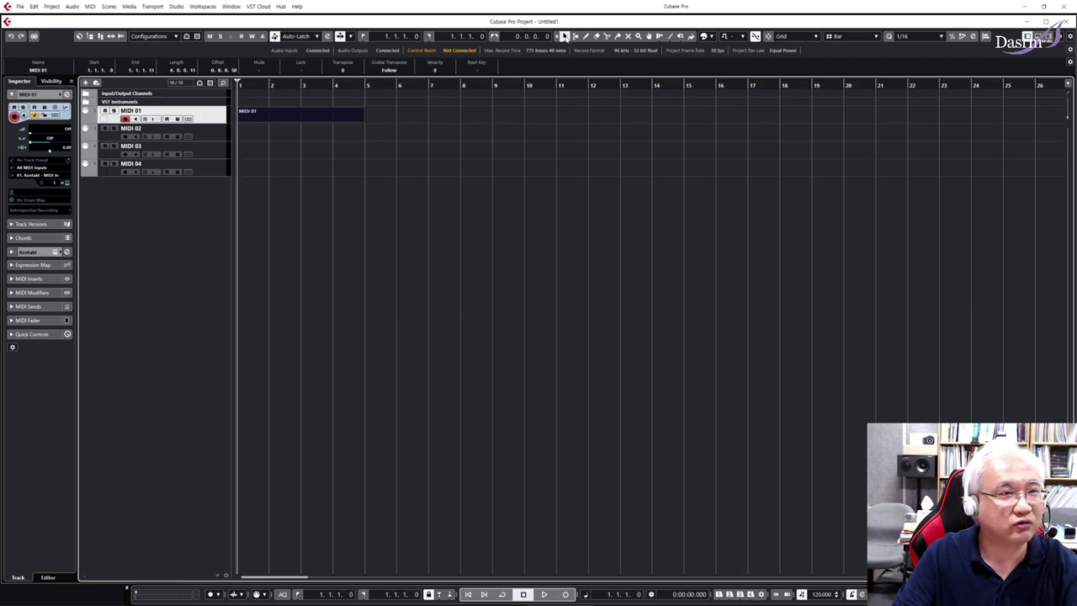
- Open the MIDI 01 part in the Key Editor and draw three overlapping ascending notes on C3, E3 and G3 from bar 1
double_click(261, 118)
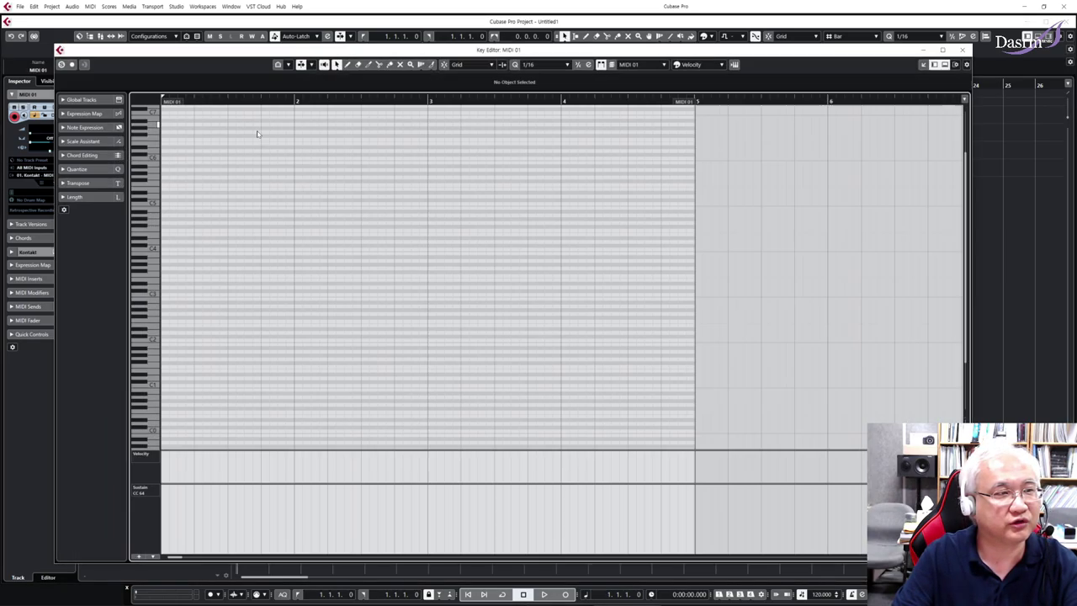
click(348, 64)
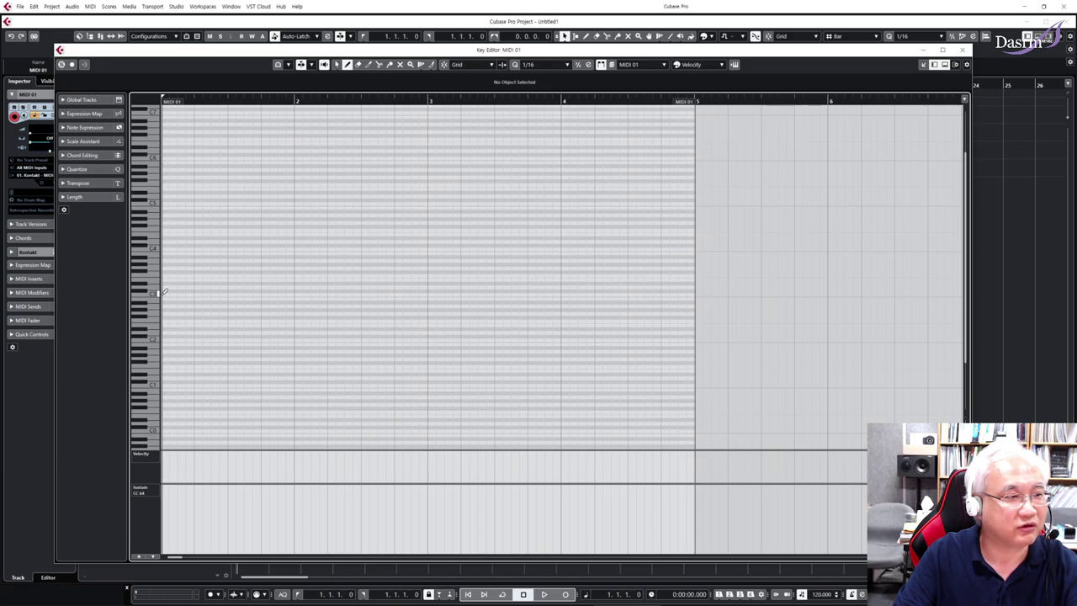
mouse_move(164, 292)
mouse_down()
mouse_move(227, 293)
mouse_move(195, 292)
mouse_move(263, 279)
mouse_up()
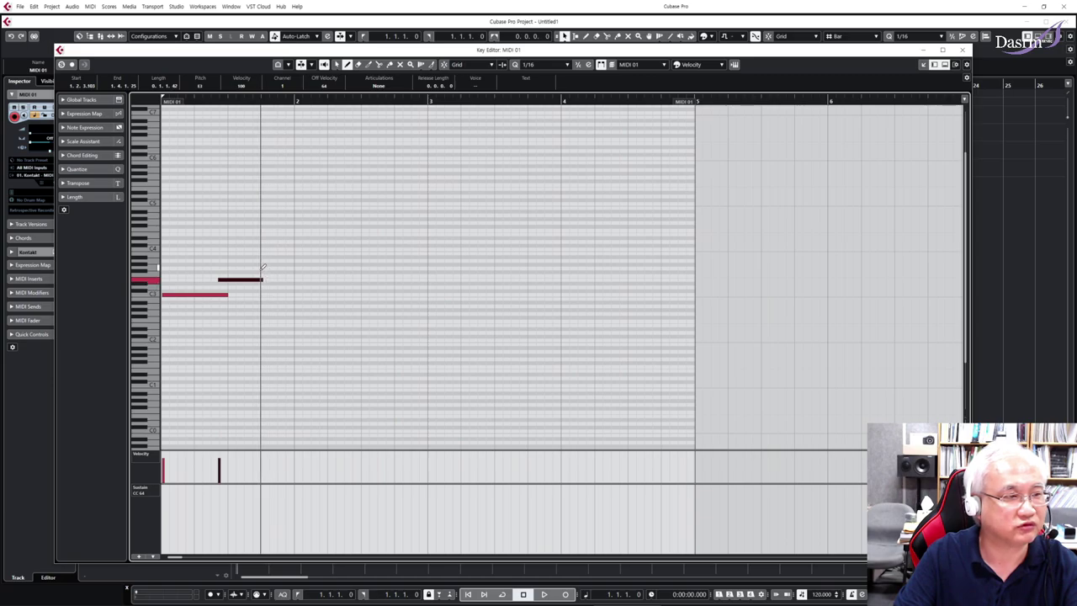
drag(253, 268, 340, 268)
click(336, 65)
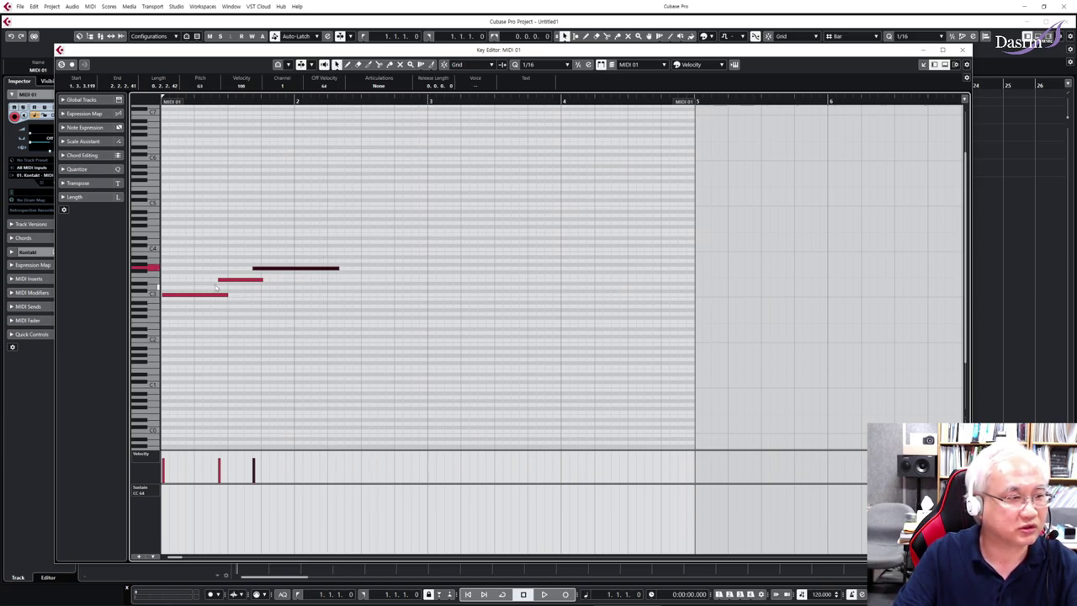
- Select all three overlapping notes and apply the Delete Overlaps (poly) function to them
mouse_move(187, 212)
mouse_down()
mouse_move(297, 339)
mouse_move(200, 207)
mouse_up()
click(90, 7)
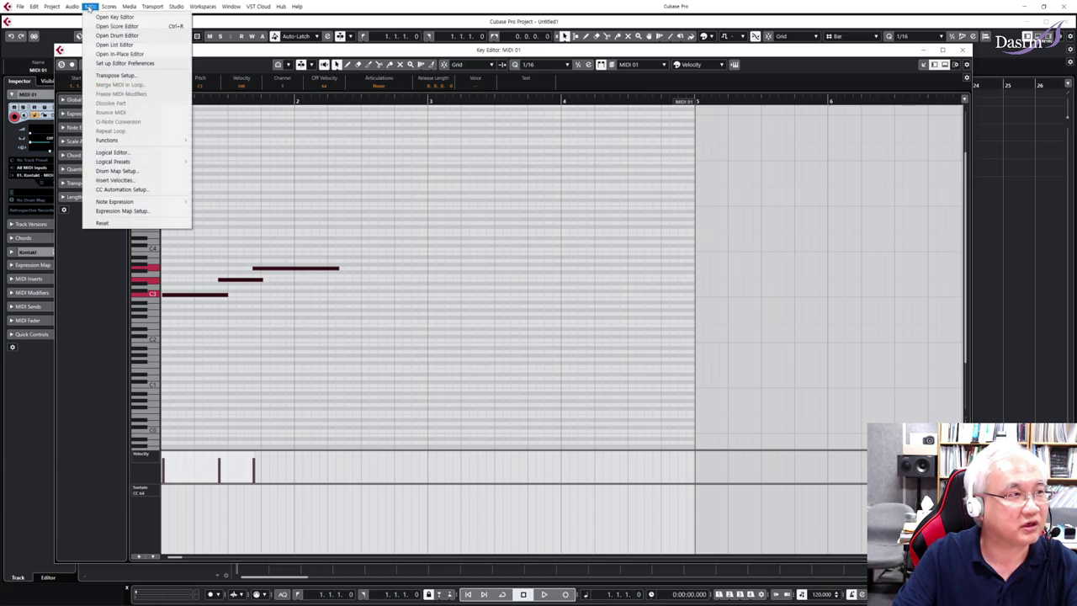
mouse_move(186, 140)
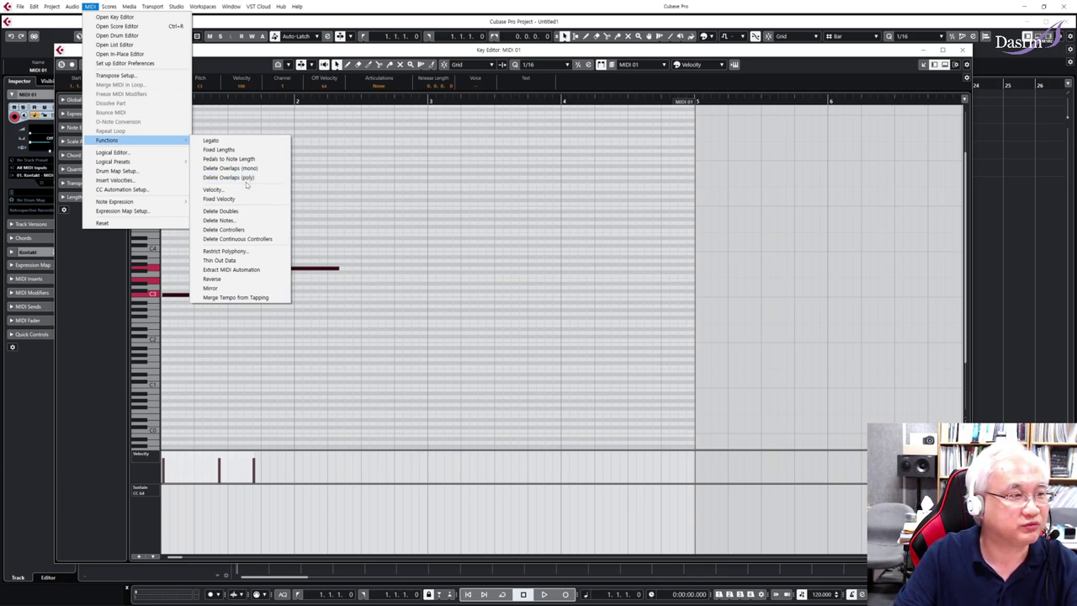
click(244, 177)
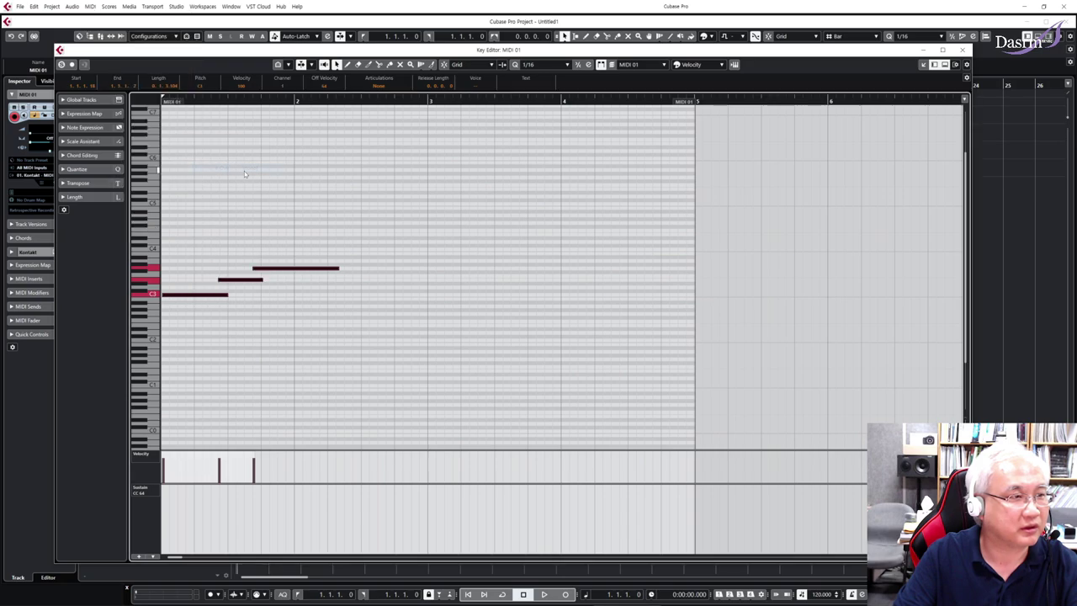
click(90, 7)
mouse_move(140, 140)
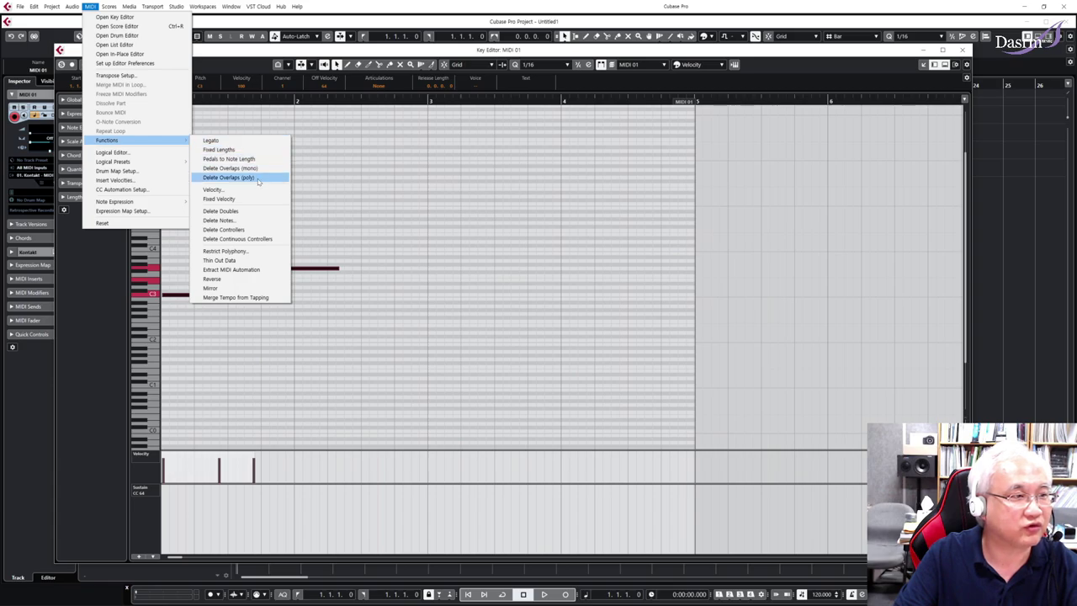
click(258, 178)
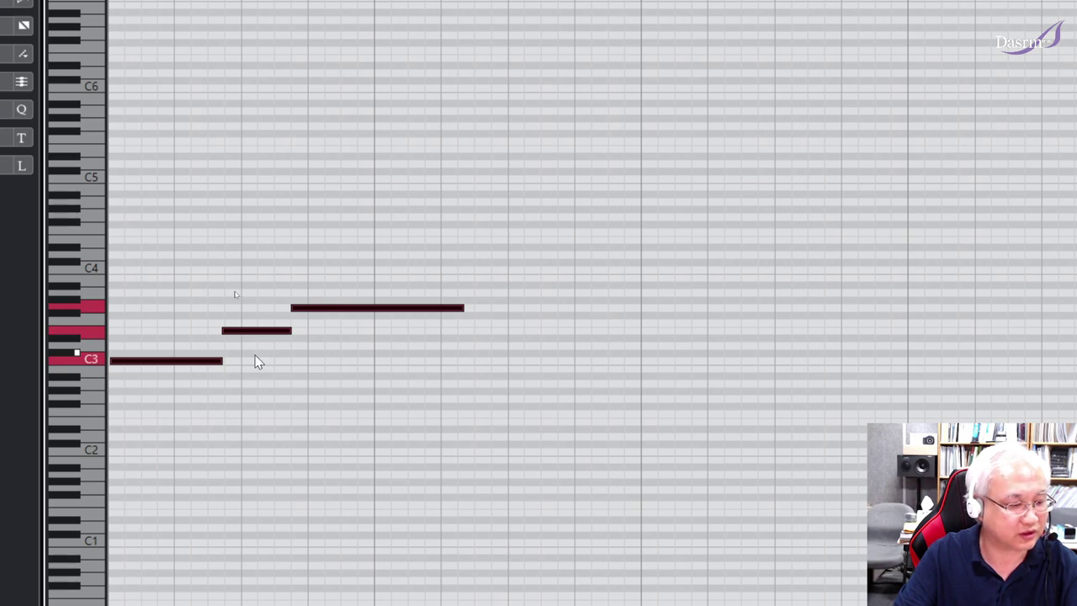
- Undo the Delete Overlaps (poly) change to compare the note lengths, and redo it
key(ctrl+z)
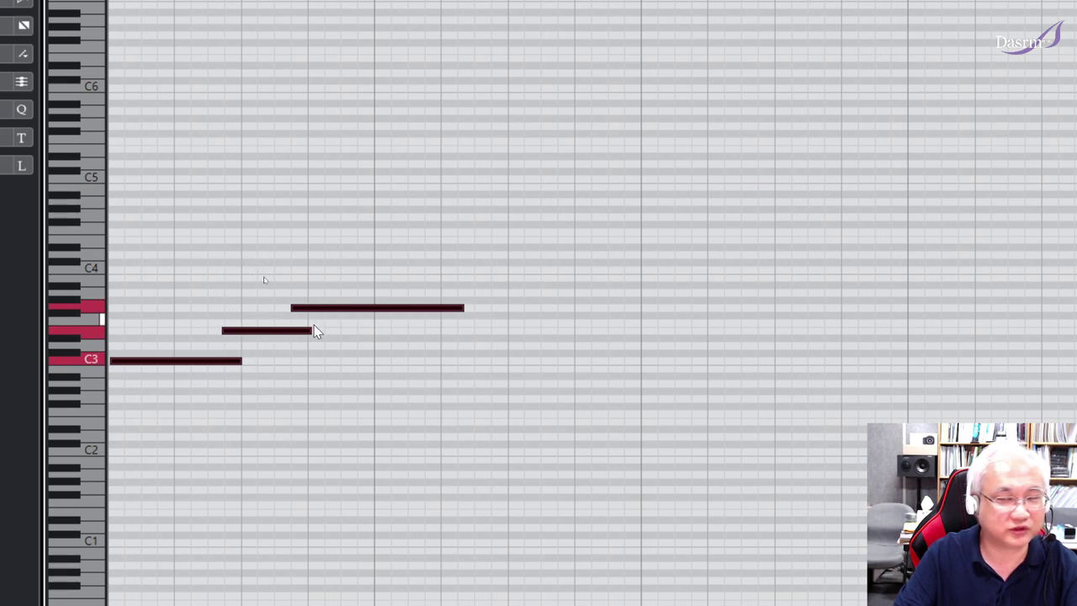
key(ctrl+shift+z)
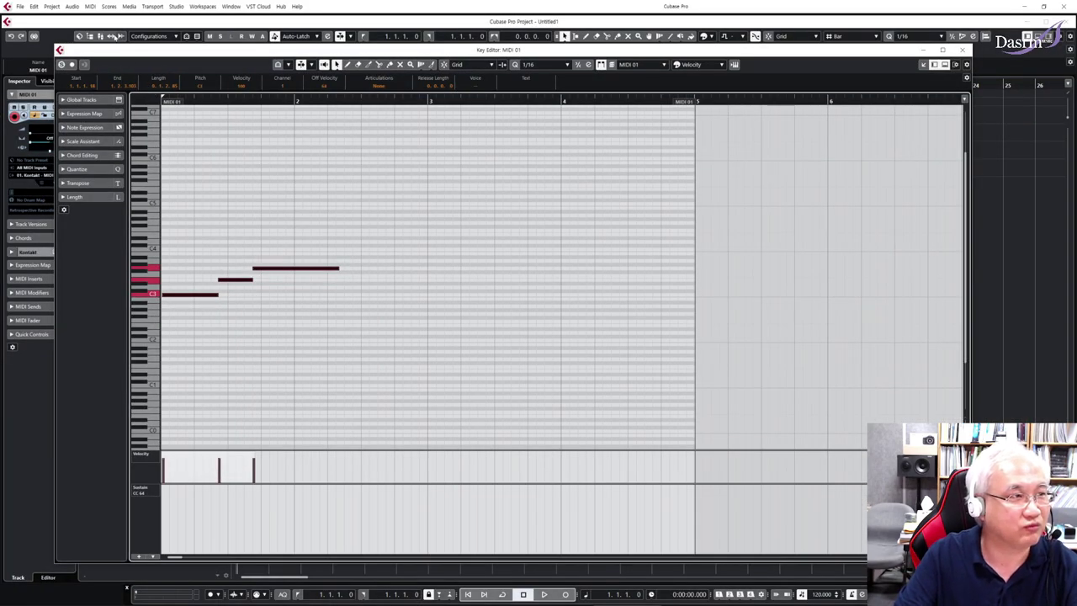
- Display the available MIDI functions for the three selected notes
click(90, 6)
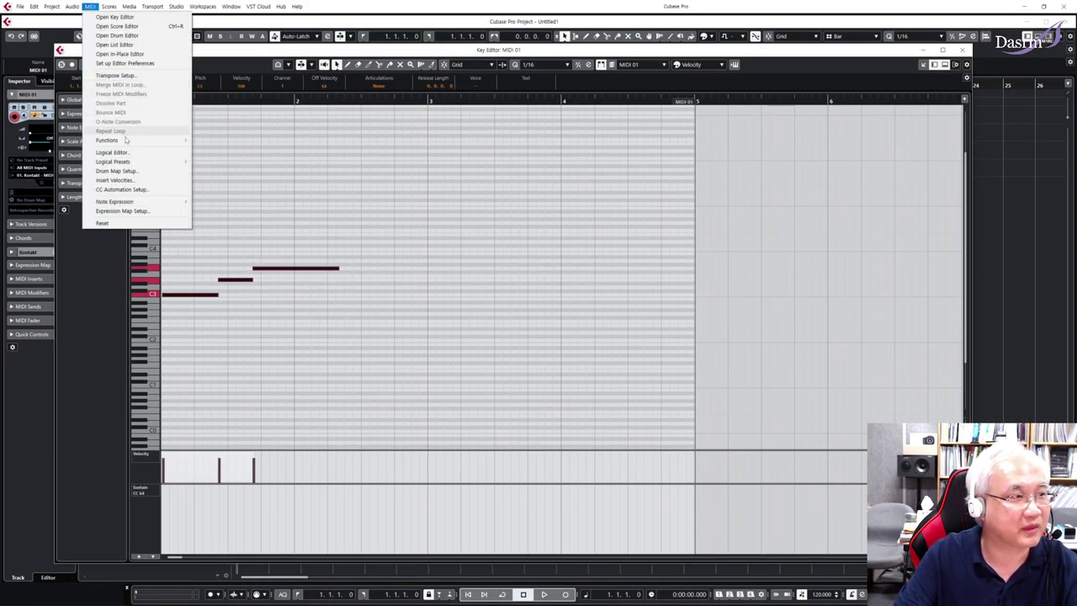
mouse_move(126, 141)
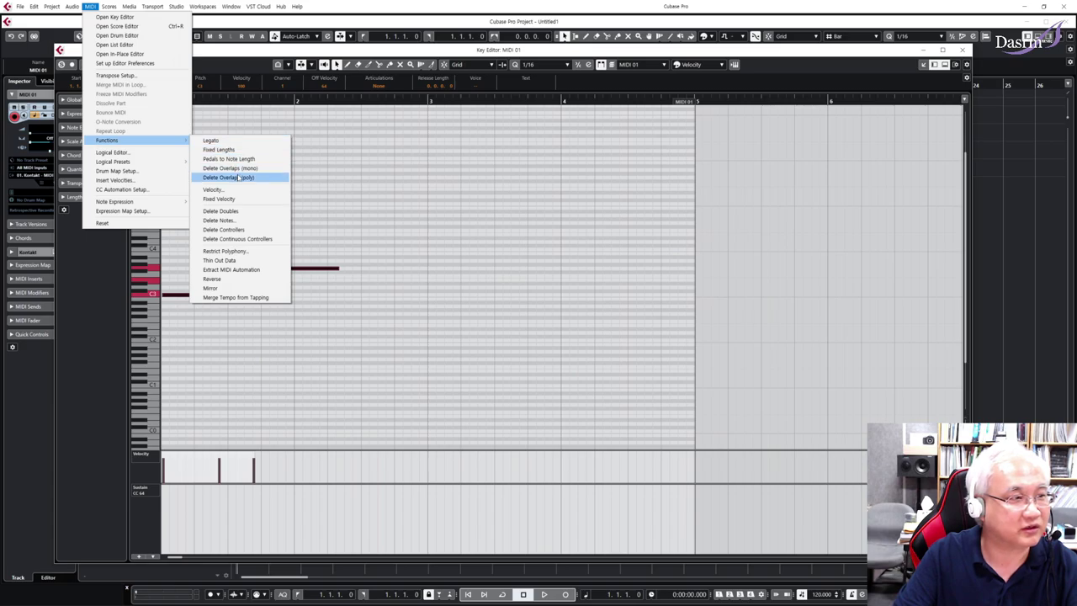